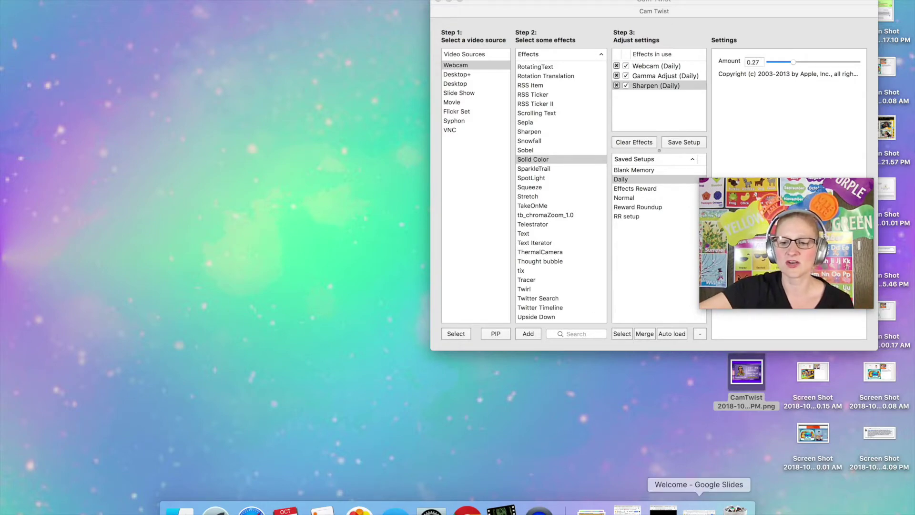
Step: Bring up the Welcome presentation and download its current slide as a JPEG image
{"action": "left_click", "coordinate": [700, 506]}
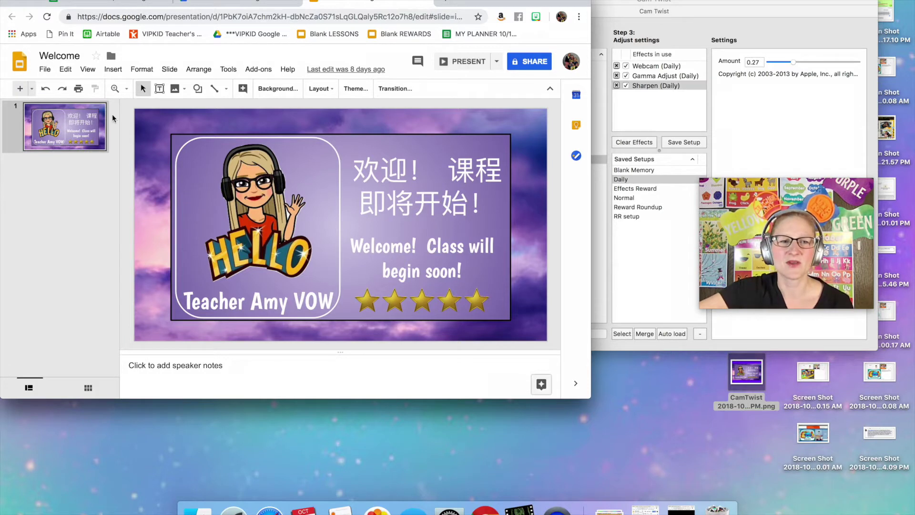
{"action": "left_click", "coordinate": [45, 69]}
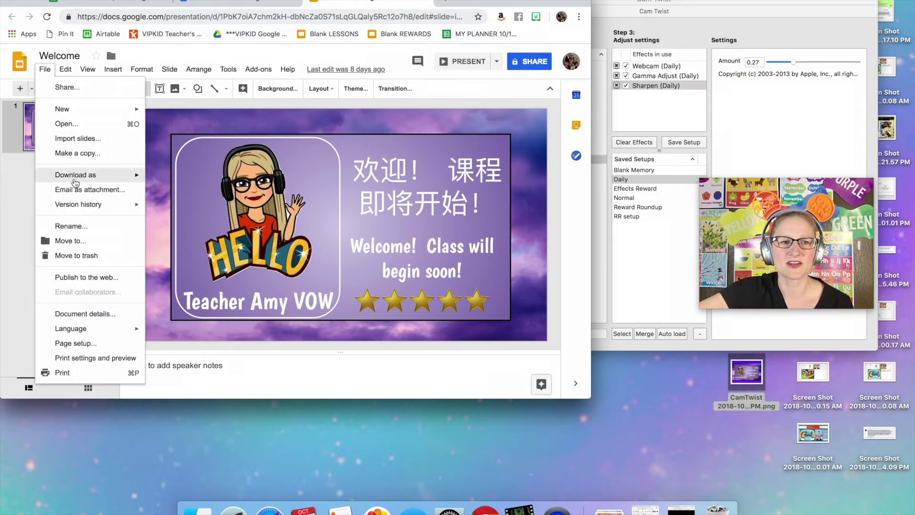
{"action": "mouse_move", "coordinate": [75, 183]}
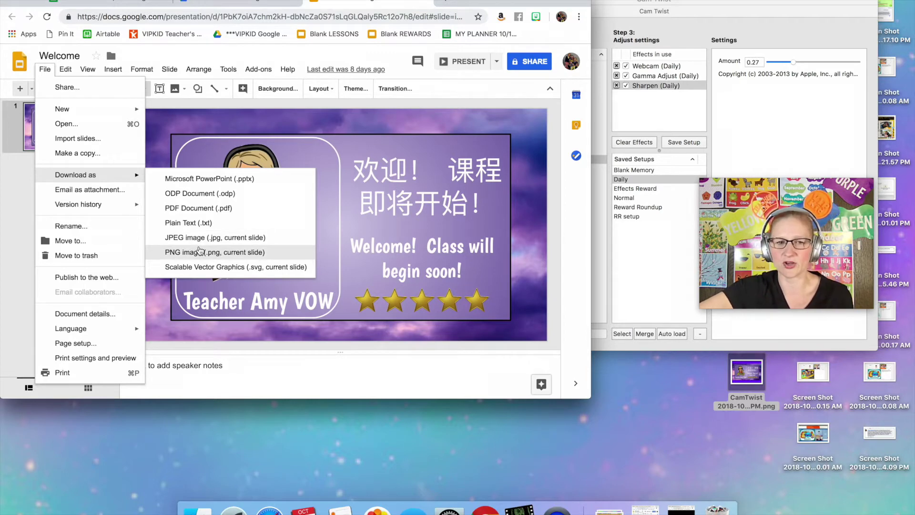
{"action": "left_click", "coordinate": [87, 69]}
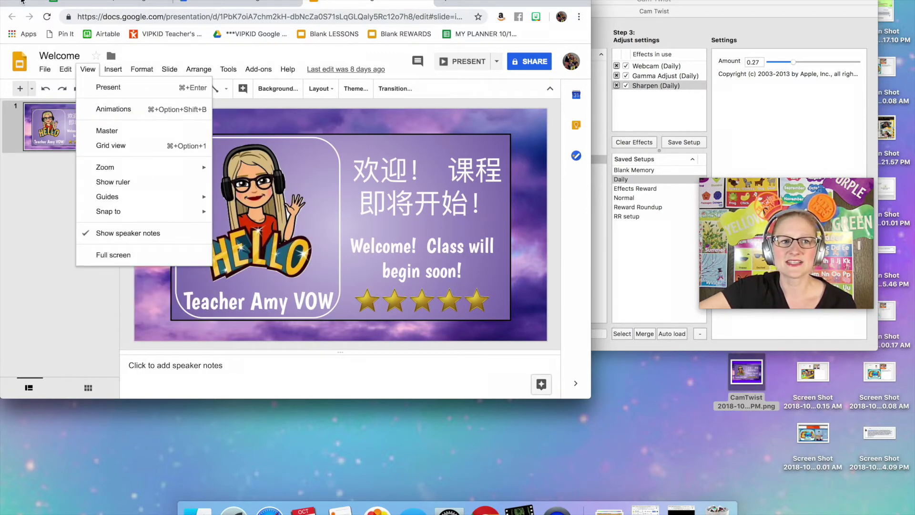
{"action": "left_click", "coordinate": [21, 2]}
Step: Add Welcome.jpg from Downloads as an Image Overlay effect and scale it to 2.06
{"action": "left_click", "coordinate": [591, 509]}
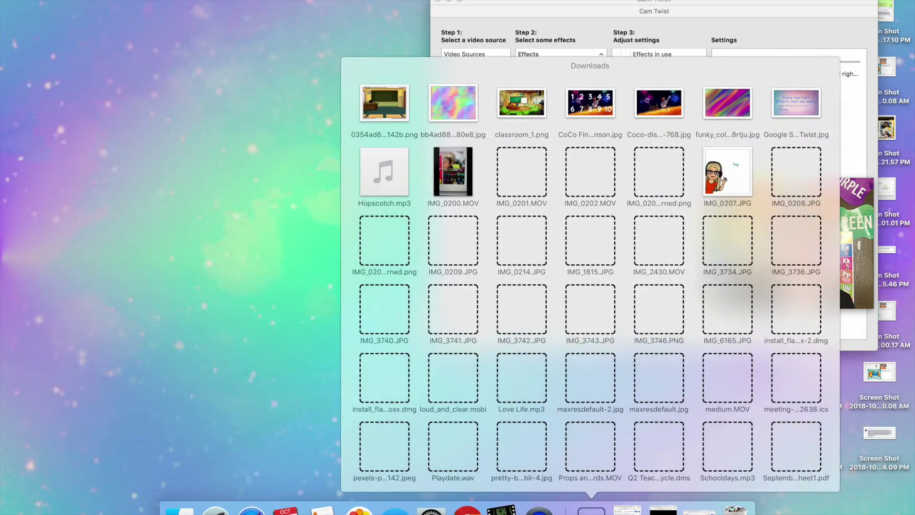
{"action": "scroll", "coordinate": [611, 453], "scroll_direction": "down", "scroll_amount": 5}
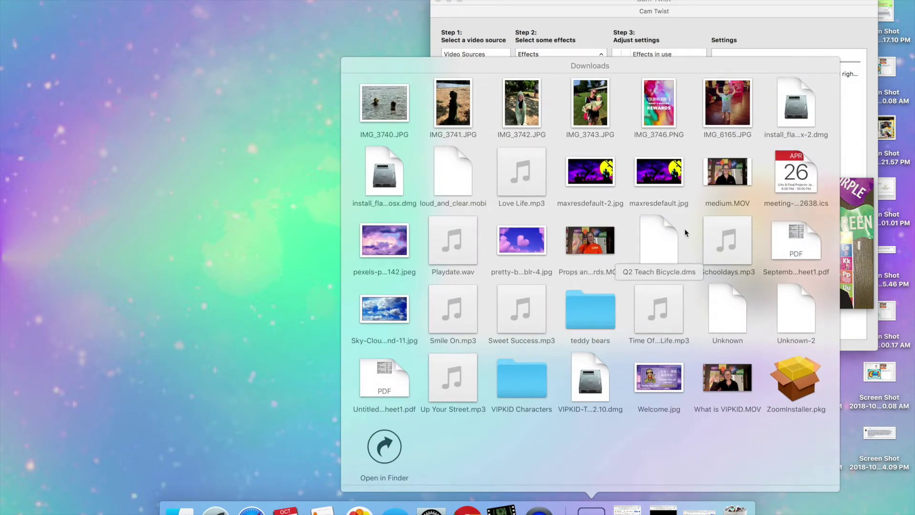
{"action": "left_click_drag", "start_coordinate": [661, 384], "coordinate": [658, 106]}
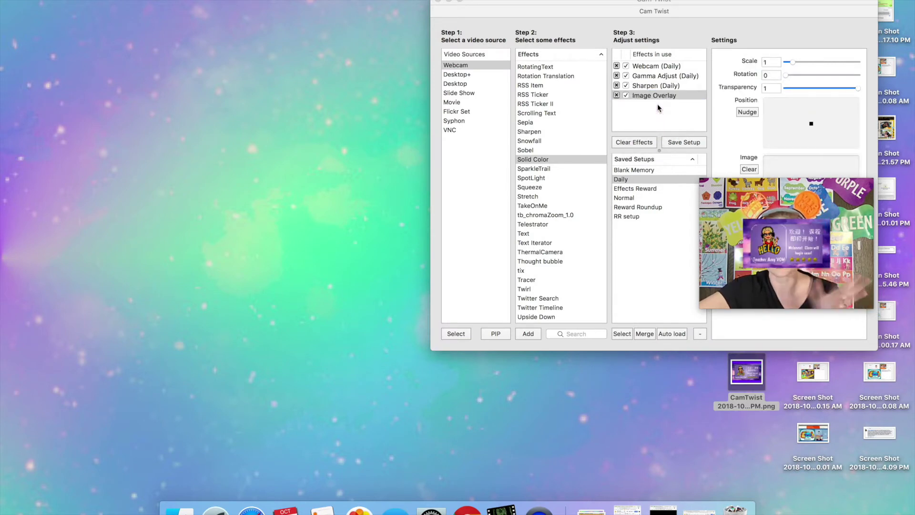
{"action": "left_click", "coordinate": [792, 63]}
{"action": "left_click_drag", "start_coordinate": [794, 66], "coordinate": [802, 67]}
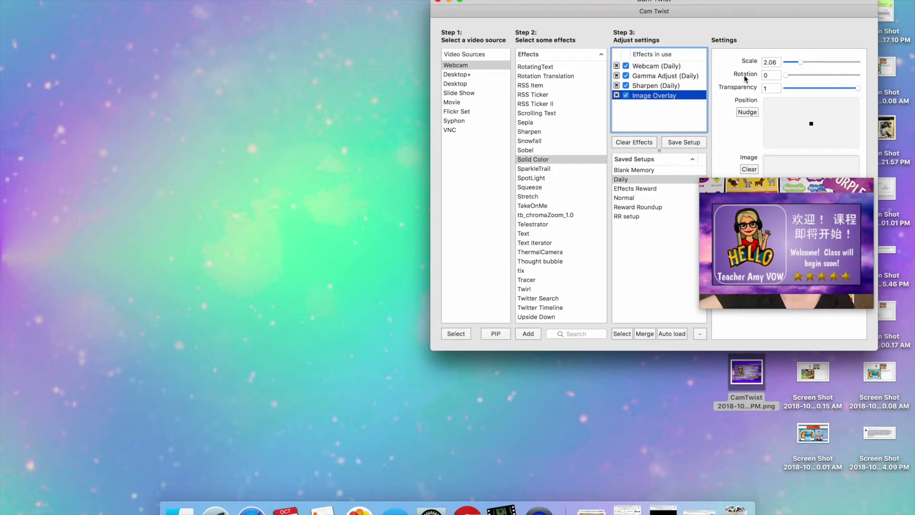
Step: Replace the Image Overlay with a purple Solid Color at width 2 and height 1.748
{"action": "left_click", "coordinate": [617, 95]}
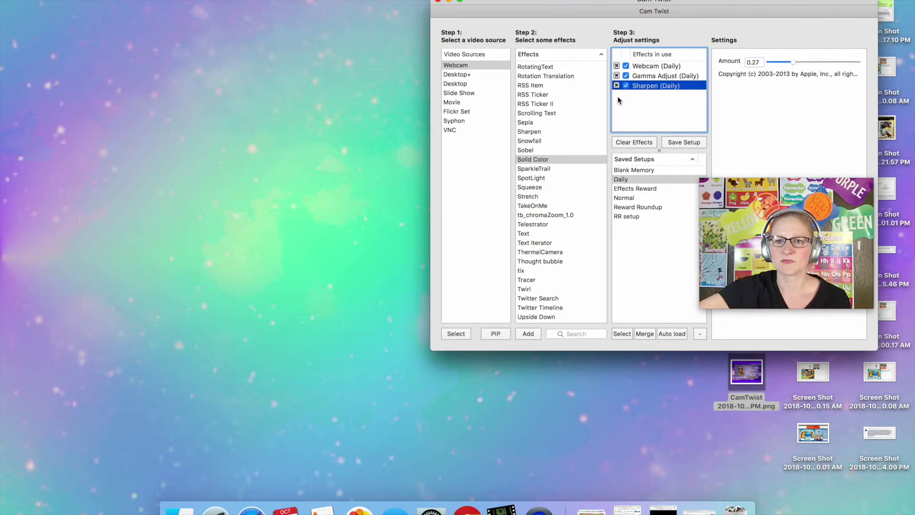
{"action": "left_click_drag", "start_coordinate": [776, 176], "coordinate": [275, 47]}
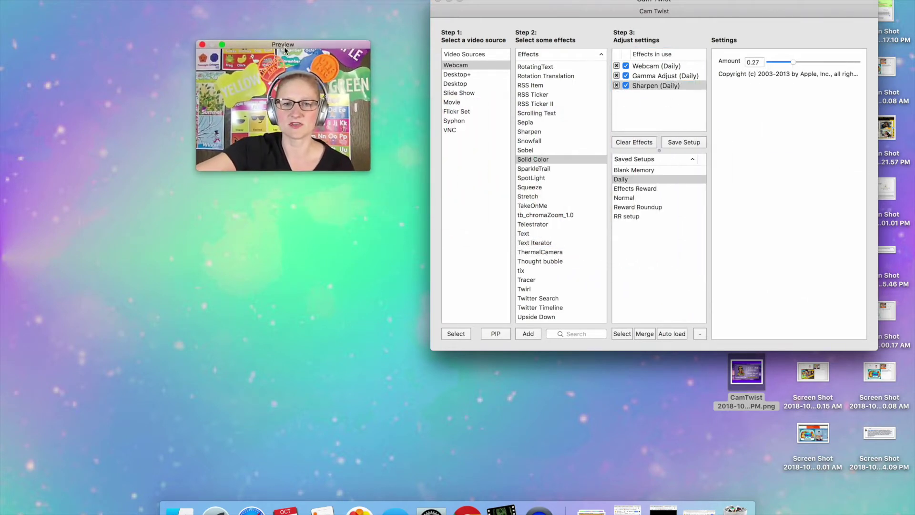
{"action": "double_click", "coordinate": [540, 159]}
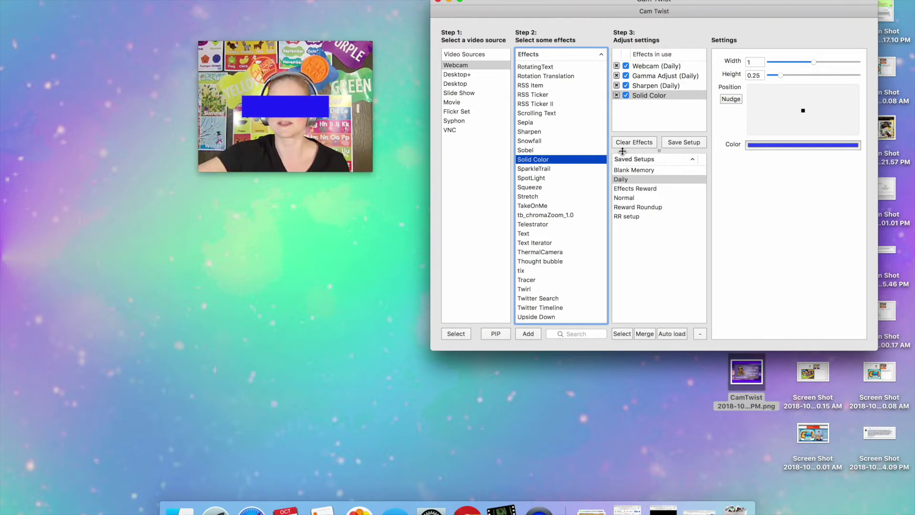
{"action": "left_click", "coordinate": [798, 144]}
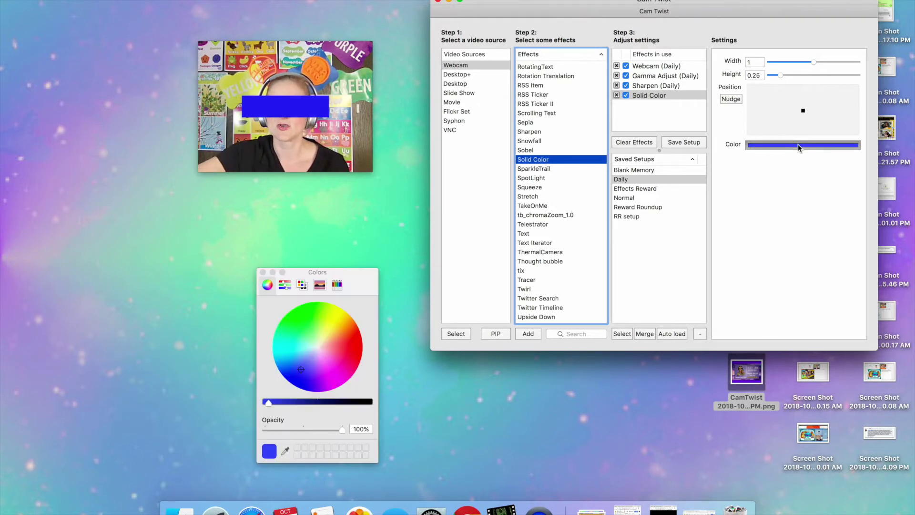
{"action": "left_click", "coordinate": [319, 387]}
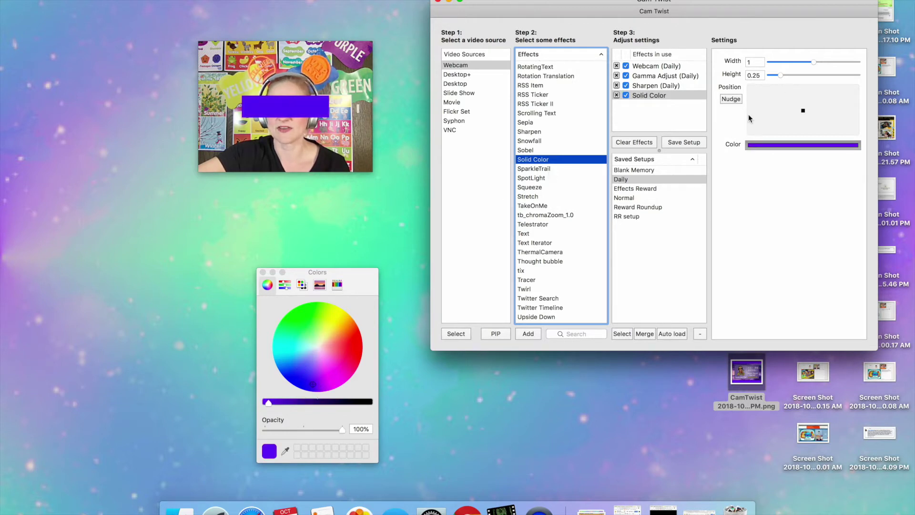
{"action": "left_click_drag", "start_coordinate": [815, 64], "coordinate": [869, 65]}
{"action": "left_click_drag", "start_coordinate": [780, 76], "coordinate": [848, 82]}
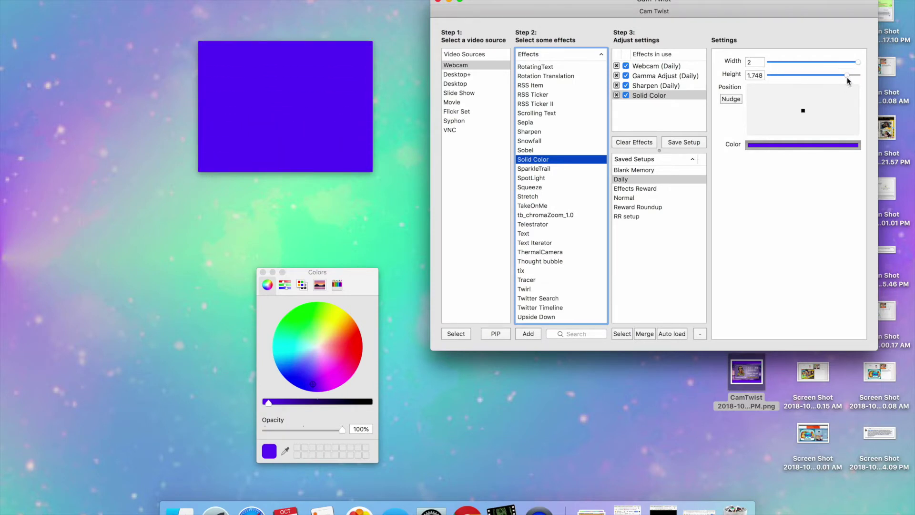
{"action": "left_click", "coordinate": [263, 272]}
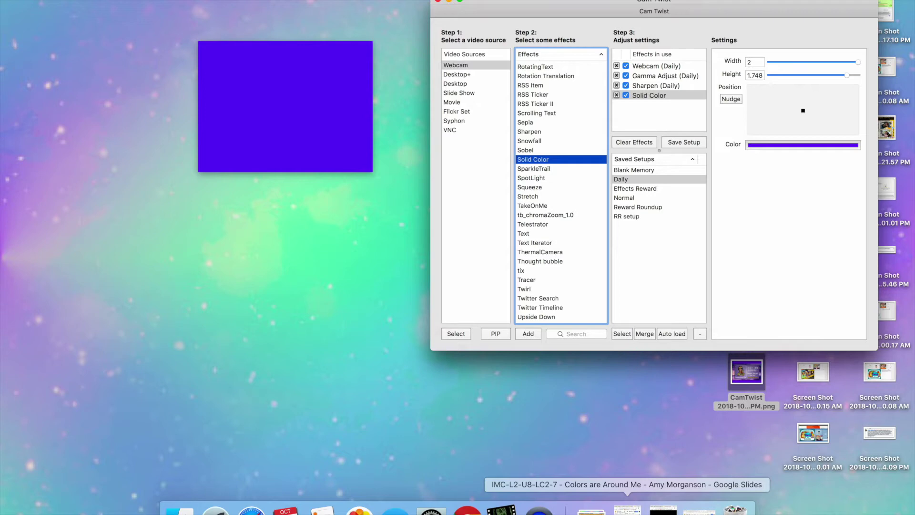
Step: Overlay Welcome.jpg again at scale 2.02, then switch off both Image Overlay and Solid Color
{"action": "left_click", "coordinate": [591, 509]}
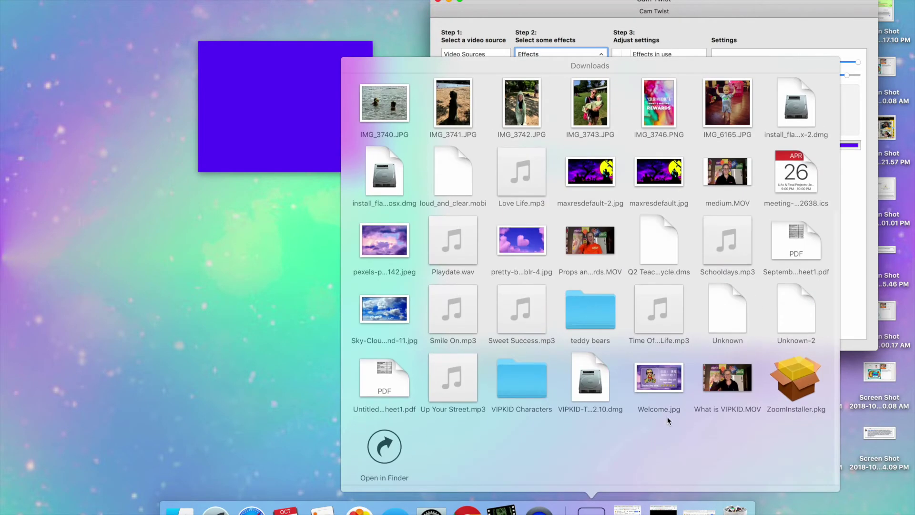
{"action": "left_click_drag", "start_coordinate": [659, 376], "coordinate": [666, 114]}
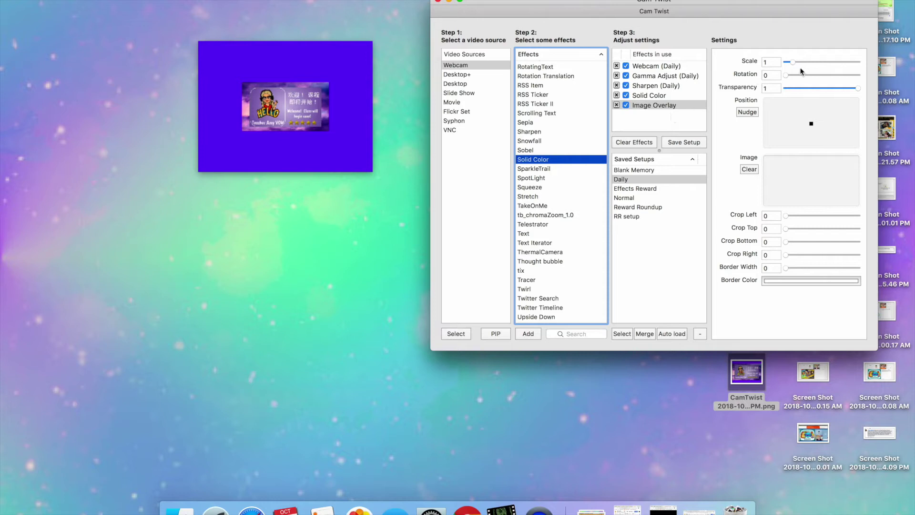
{"action": "left_click_drag", "start_coordinate": [792, 62], "coordinate": [804, 67]}
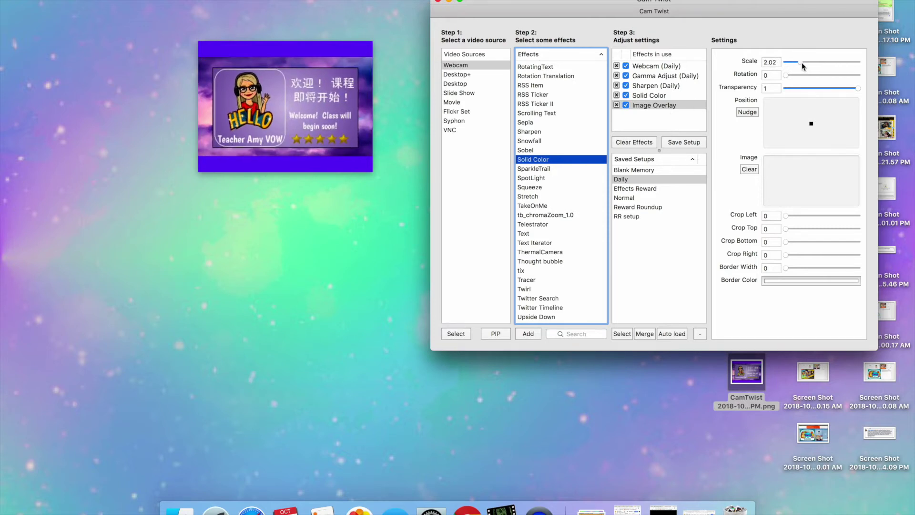
{"action": "left_click", "coordinate": [626, 105]}
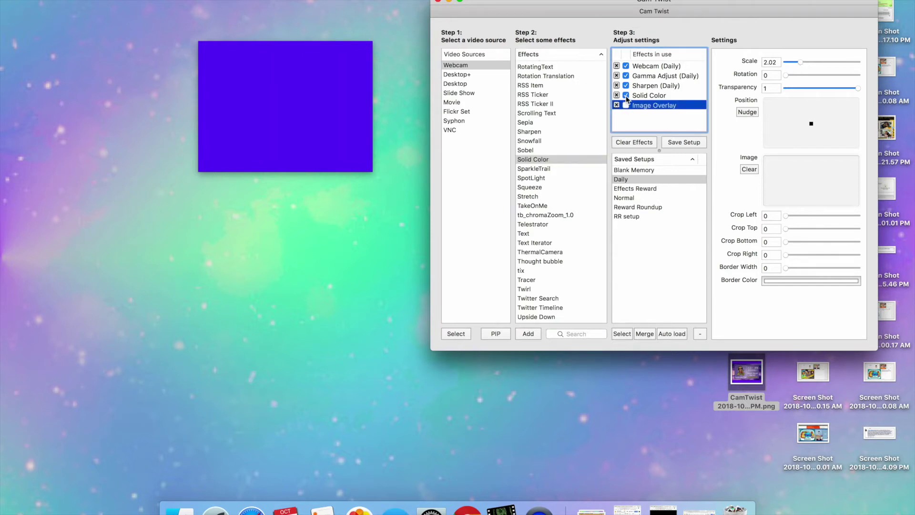
{"action": "left_click", "coordinate": [626, 95]}
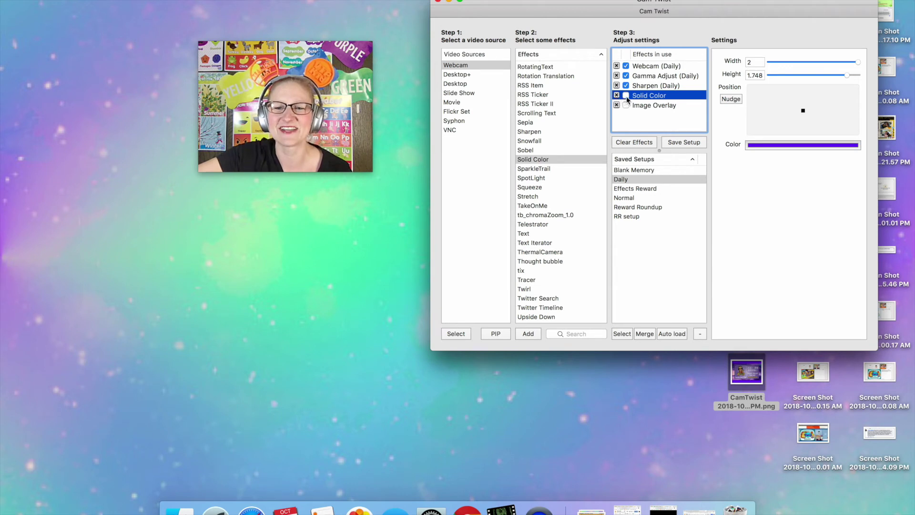
Step: Re-enable Solid Color and Image Overlay and save a CamTwist snapshot as a desktop PNG
{"action": "left_click", "coordinate": [626, 96]}
{"action": "left_click", "coordinate": [627, 106]}
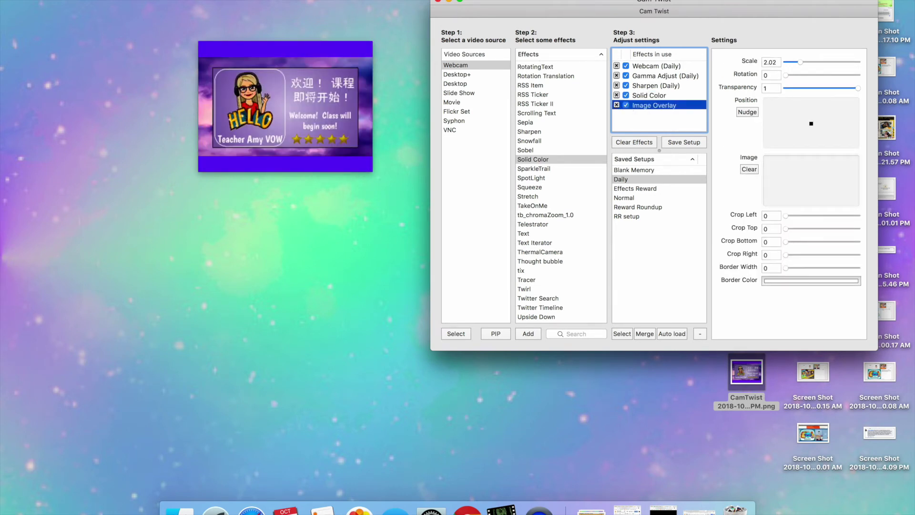
{"action": "left_click", "coordinate": [164, 0]}
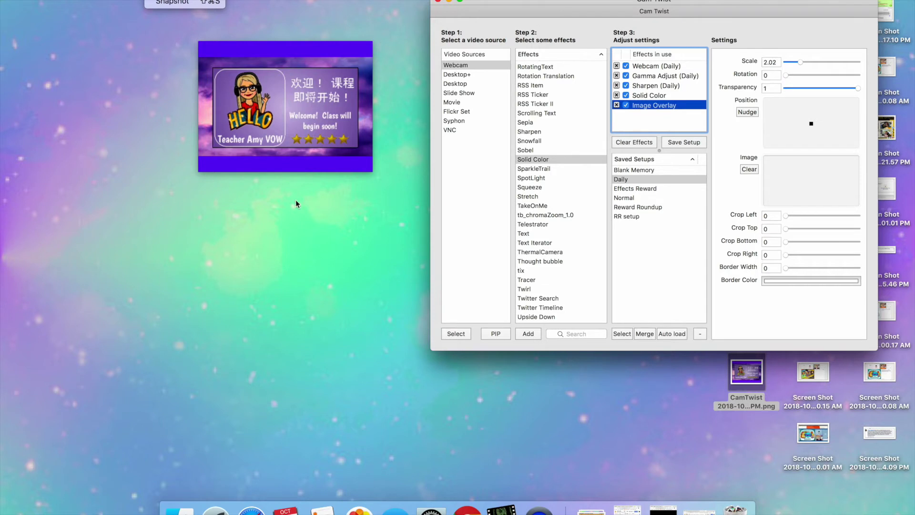
{"action": "left_click", "coordinate": [183, 4]}
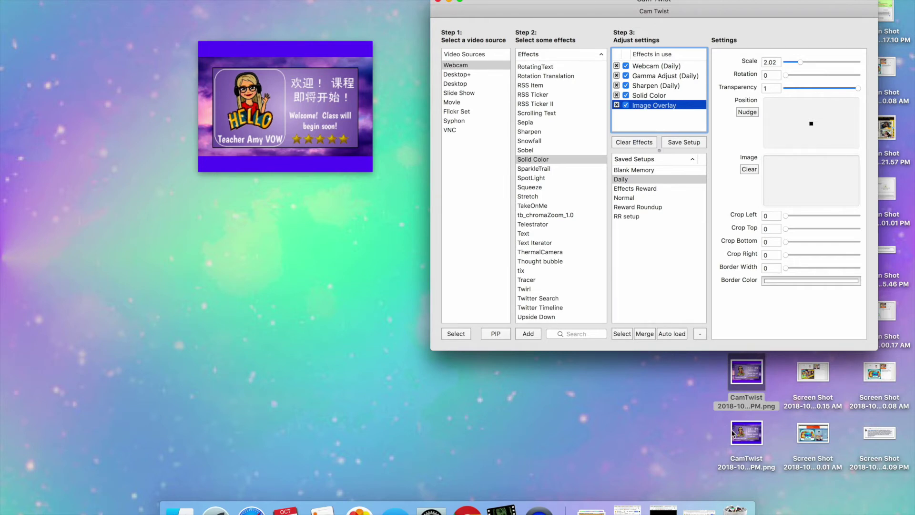
Step: Swap both effects for the snapshot PNG as an Image Overlay at scale 2.00, switched off
{"action": "left_click", "coordinate": [617, 105]}
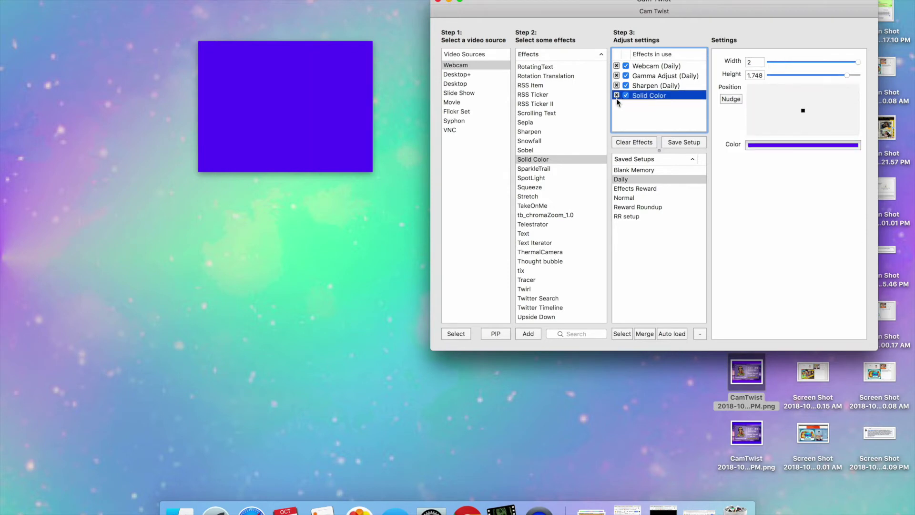
{"action": "left_click", "coordinate": [617, 95]}
{"action": "left_click", "coordinate": [752, 435]}
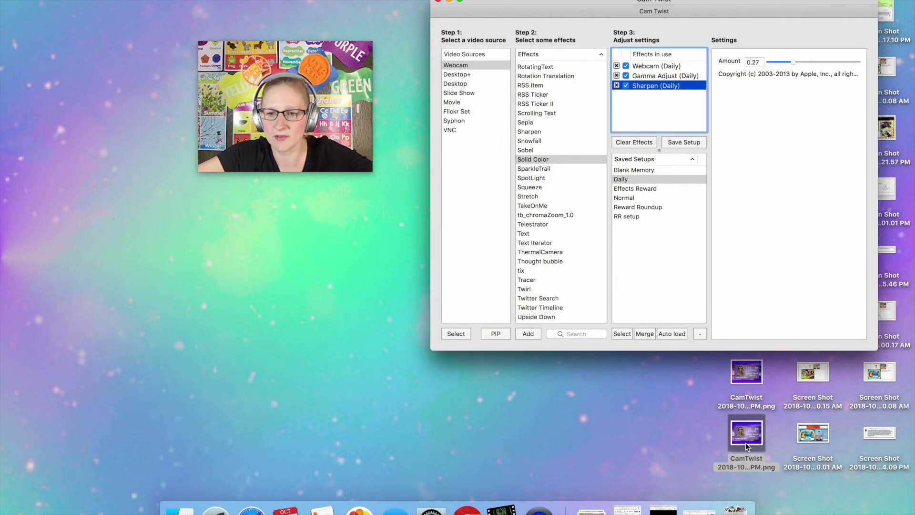
{"action": "left_click_drag", "start_coordinate": [755, 439], "coordinate": [661, 113]}
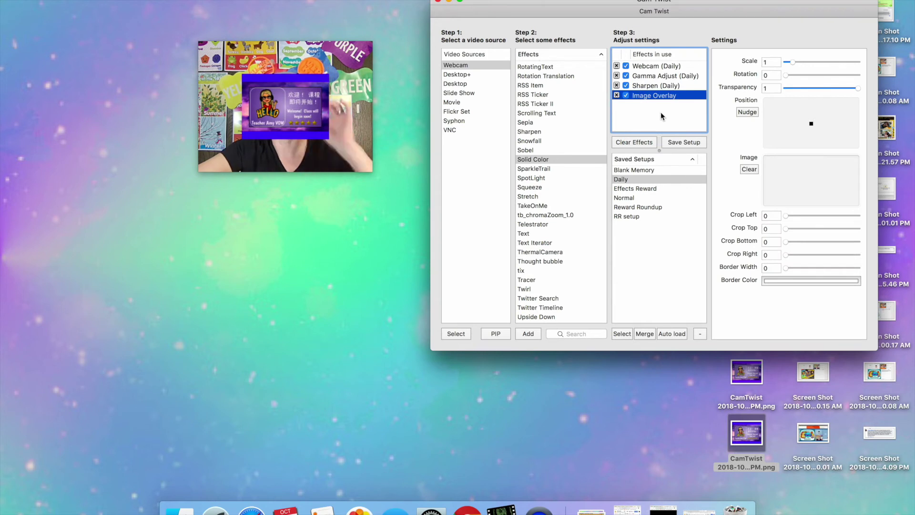
{"action": "left_click_drag", "start_coordinate": [795, 65], "coordinate": [802, 63]}
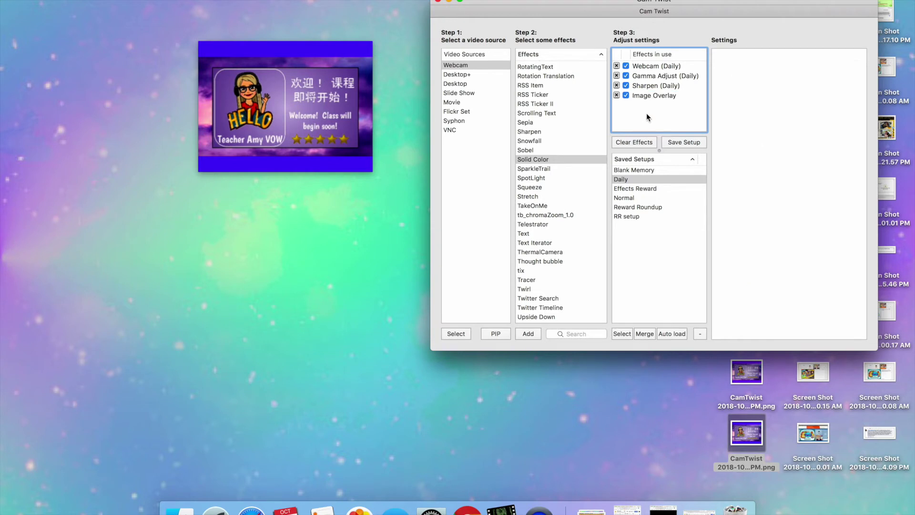
{"action": "left_click", "coordinate": [626, 95]}
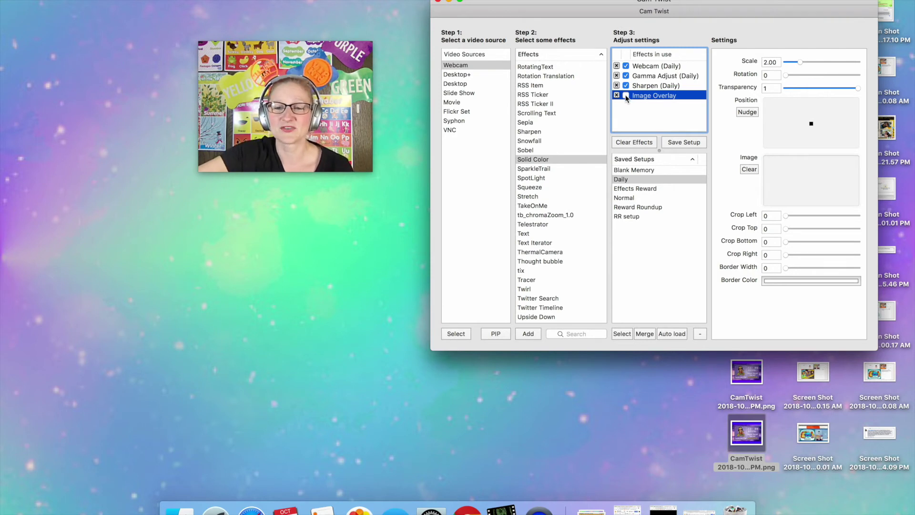
Step: Rename the snapshot Image Overlay to 'Welcome' and remove the Sharpen effect
{"action": "left_click", "coordinate": [627, 96]}
{"action": "left_click", "coordinate": [627, 95]}
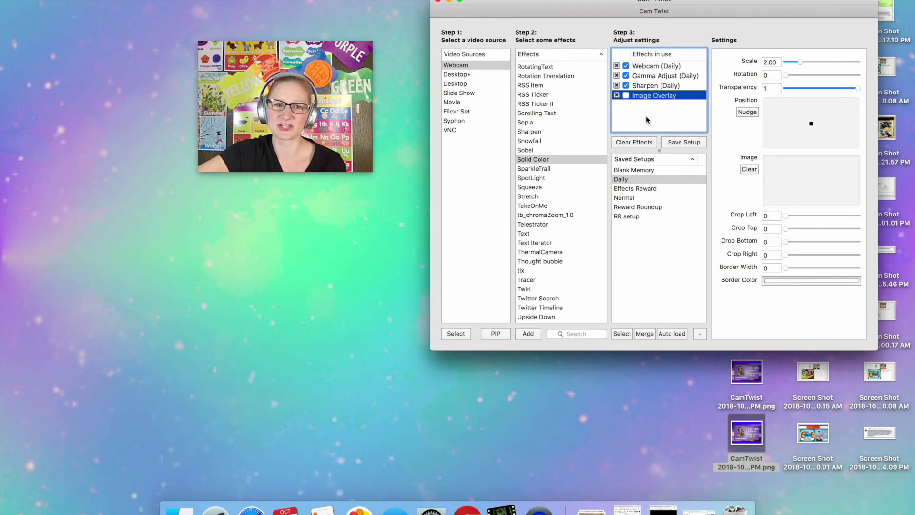
{"action": "double_click", "coordinate": [668, 98]}
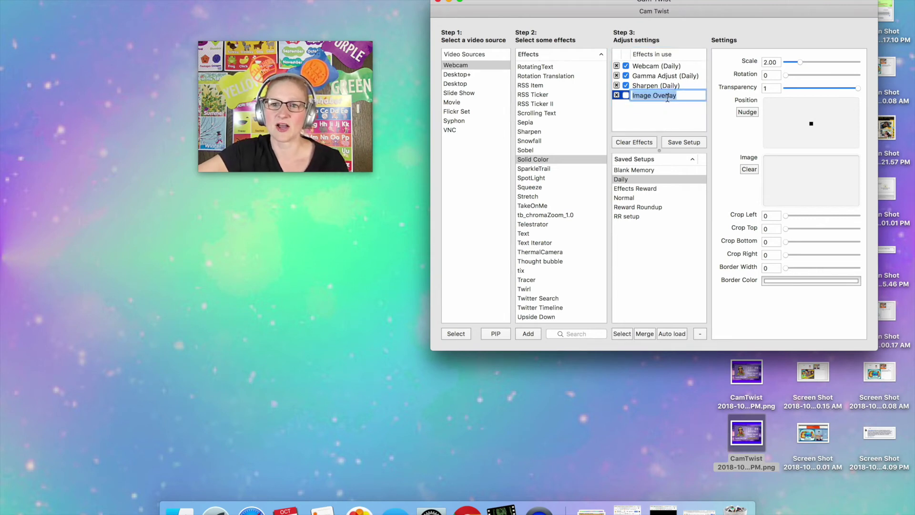
{"action": "type", "text": "Wecome"}
{"action": "key", "text": "BackSpace"}
{"action": "key", "text": "BackSpace"}
{"action": "key", "text": "BackSpace"}
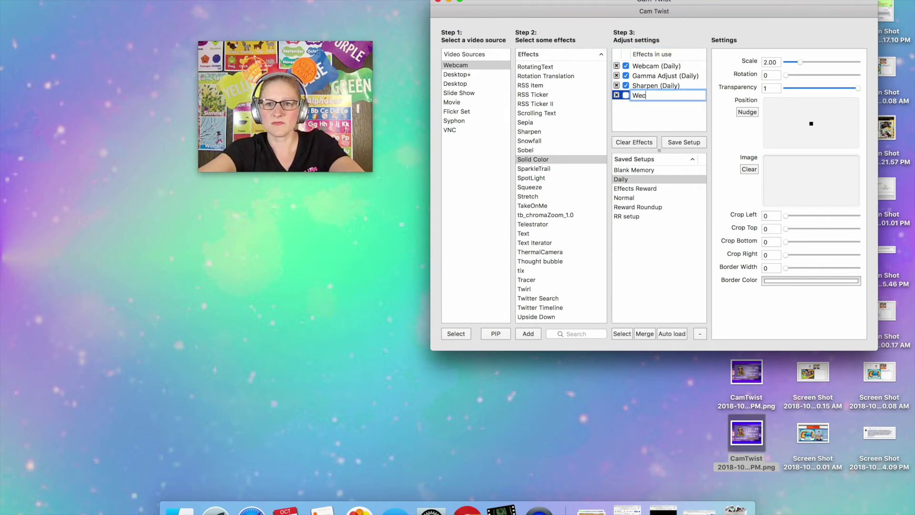
{"action": "type", "text": "lcome"}
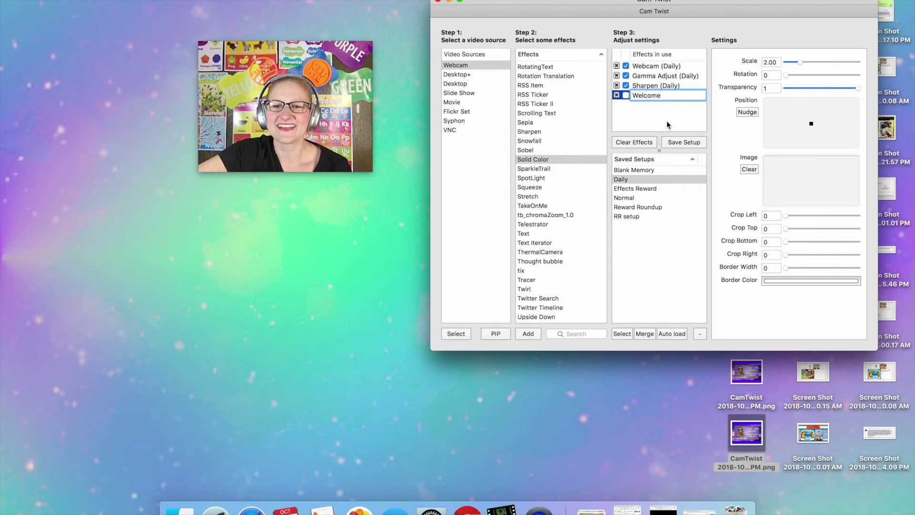
{"action": "key", "text": "Return"}
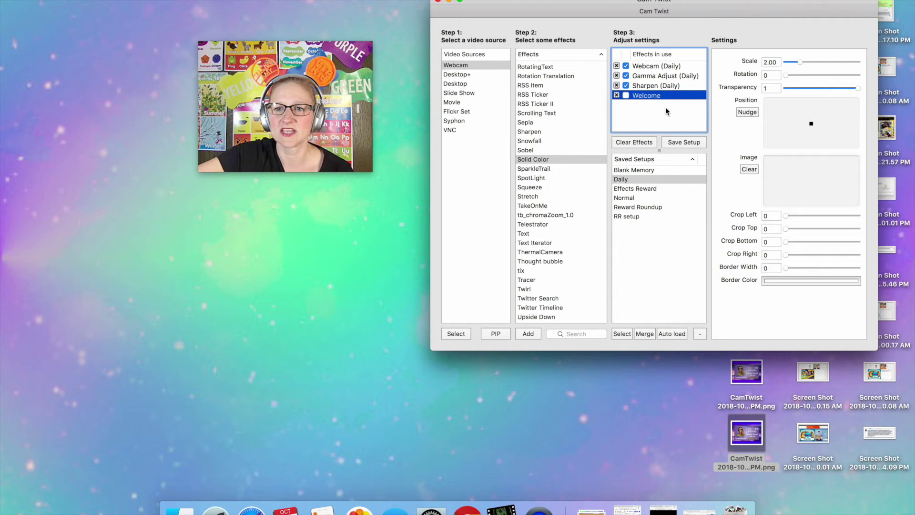
{"action": "left_click", "coordinate": [617, 86]}
Step: Remove Gamma Adjust and save the effects as a new setup named 'Welcome' with the video source
{"action": "left_click", "coordinate": [617, 76]}
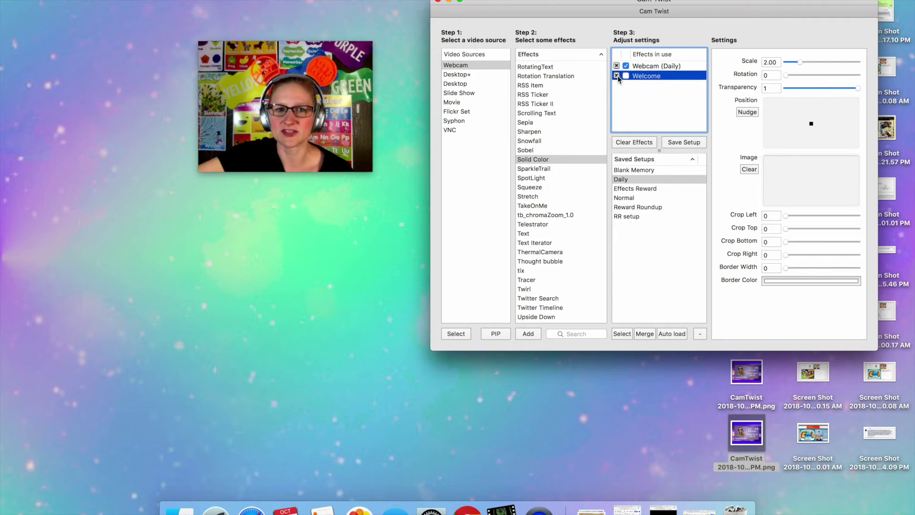
{"action": "left_click", "coordinate": [680, 143]}
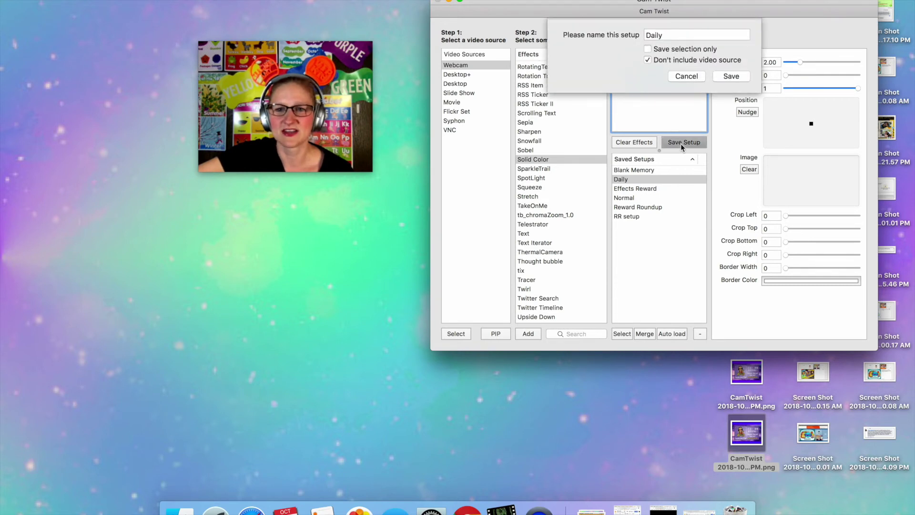
{"action": "left_click", "coordinate": [659, 37]}
{"action": "key", "text": "BackSpace"}
{"action": "key", "text": "BackSpace"}
{"action": "key", "text": "BackSpace"}
{"action": "key", "text": "BackSpace"}
{"action": "key", "text": "BackSpace"}
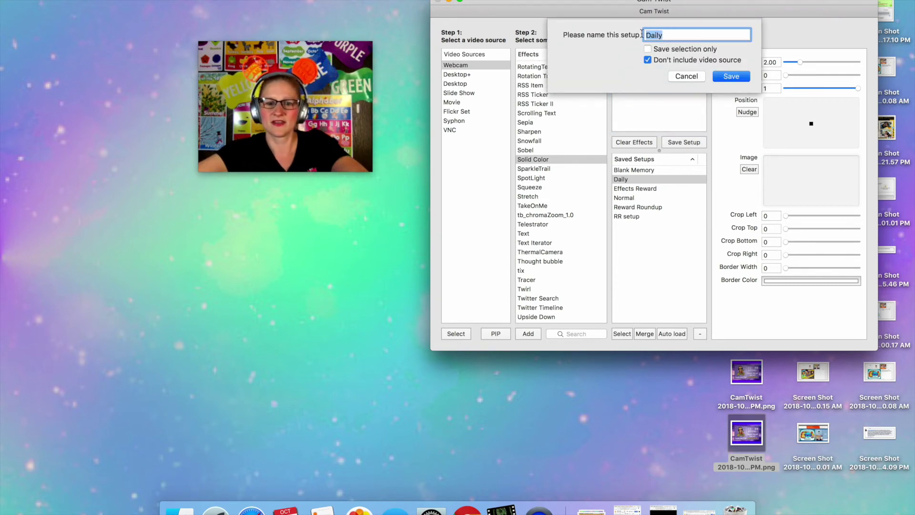
{"action": "type", "text": "Weekly"}
{"action": "key", "text": "BackSpace"}
{"action": "key", "text": "BackSpace"}
{"action": "key", "text": "BackSpace"}
{"action": "key", "text": "BackSpace"}
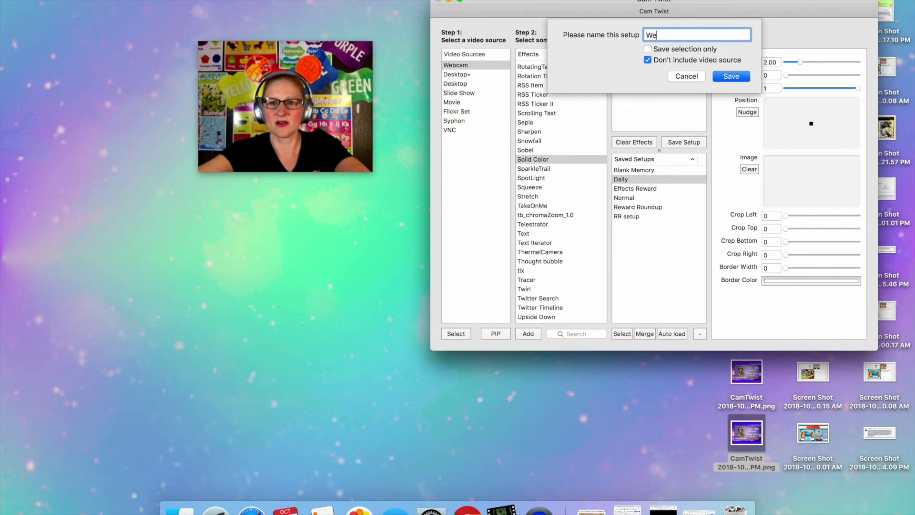
{"action": "type", "text": "lcome"}
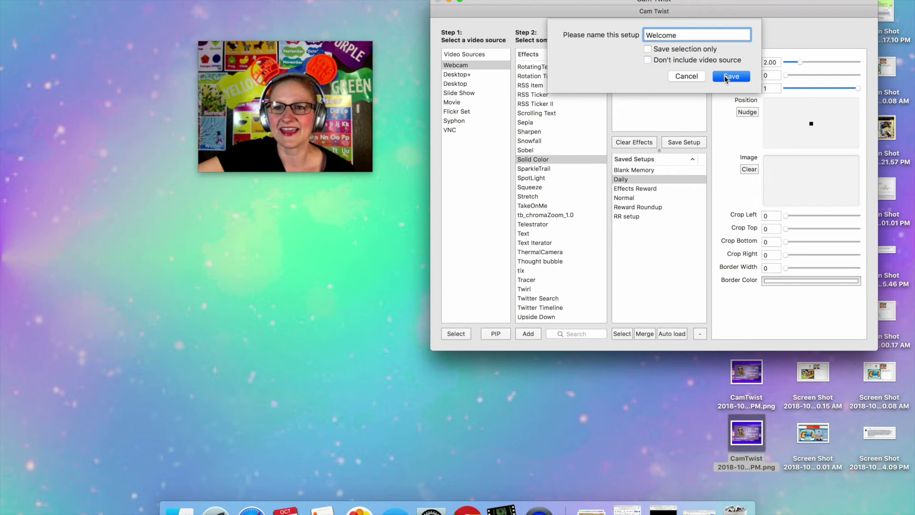
{"action": "left_click", "coordinate": [732, 76]}
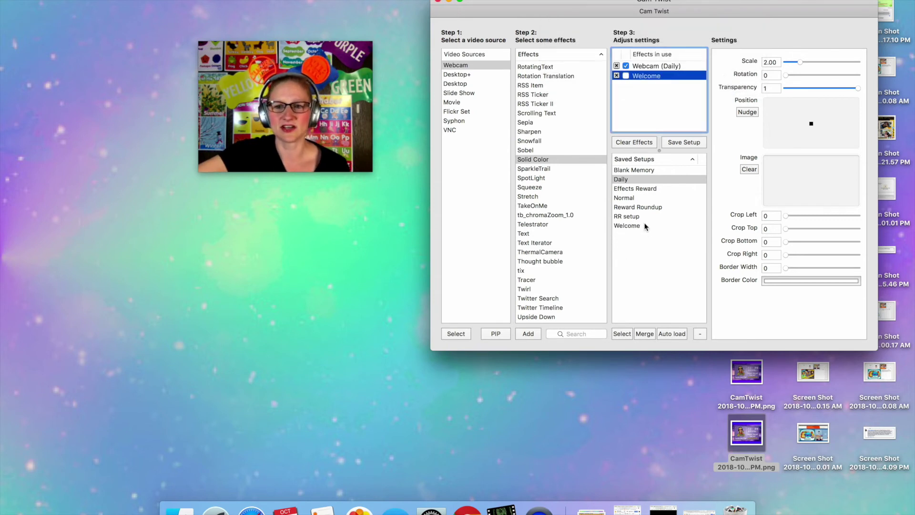
Step: Load the Daily setup from Saved Setups, then select Welcome to merge in
{"action": "double_click", "coordinate": [622, 184]}
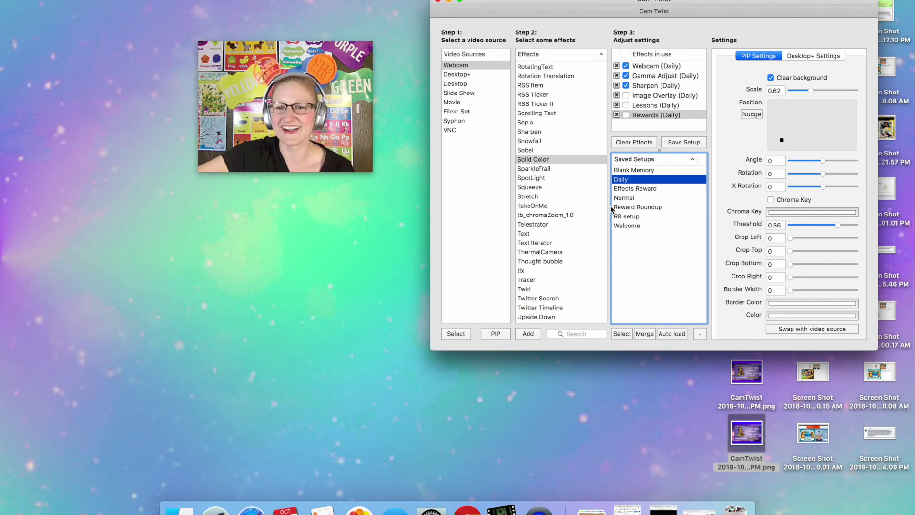
{"action": "left_click", "coordinate": [626, 226]}
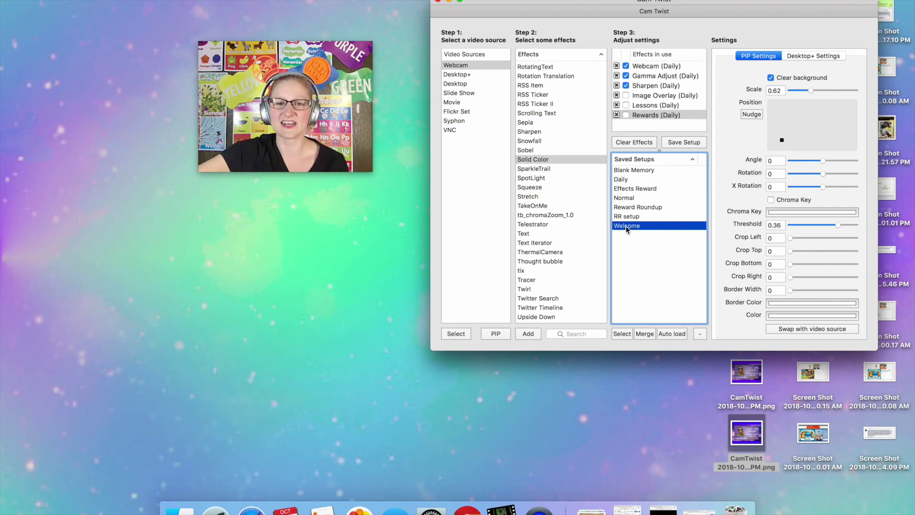